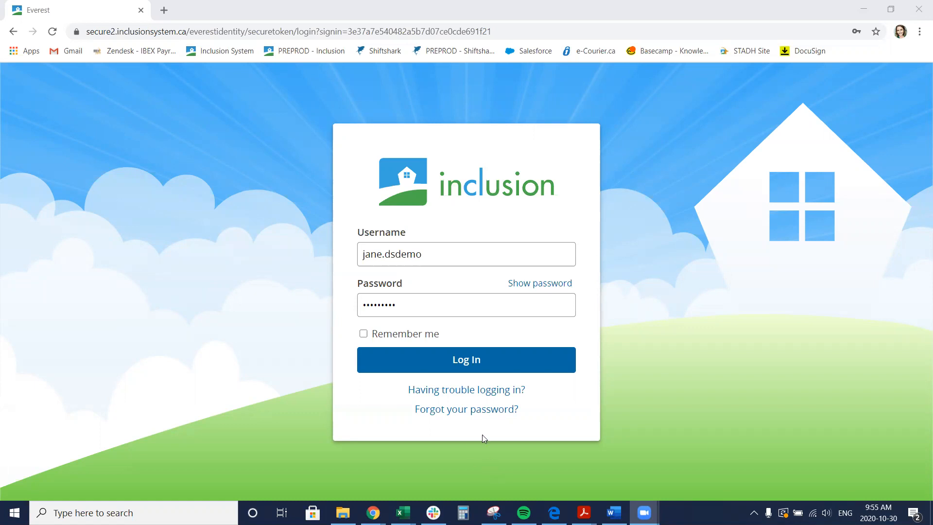
Log in to Inclusion with the saved username and password
left_click(466, 363)
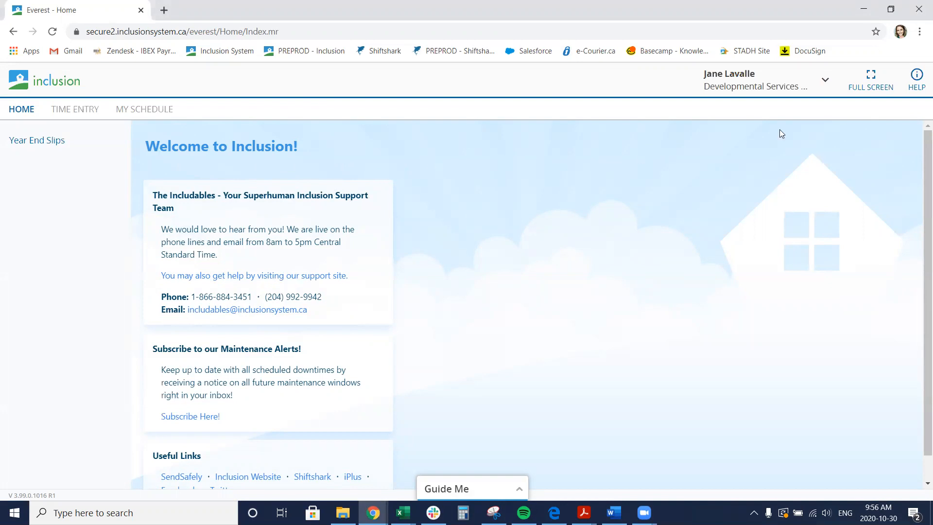
Open Help and browse the support site's topic categories
left_click(919, 82)
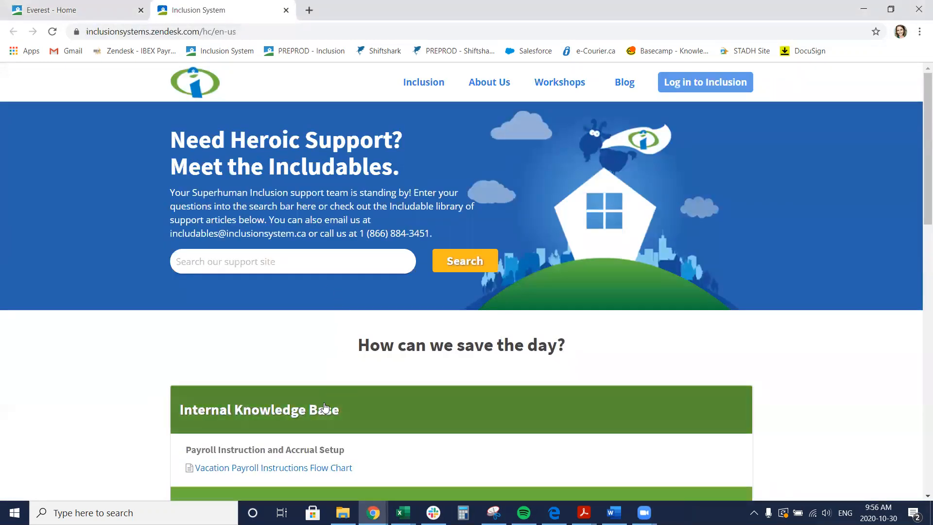
left_click(324, 409)
scroll(324, 394, "down", 3)
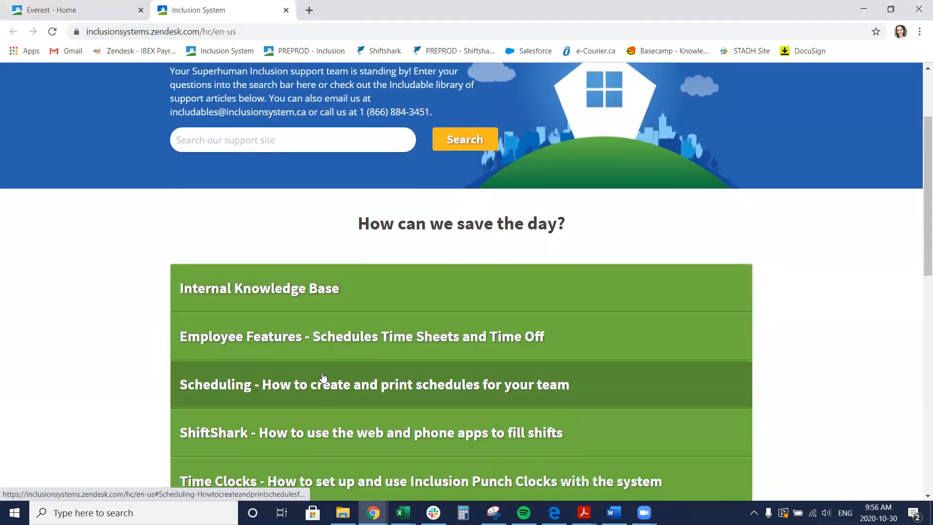
scroll(324, 376, "down", 5)
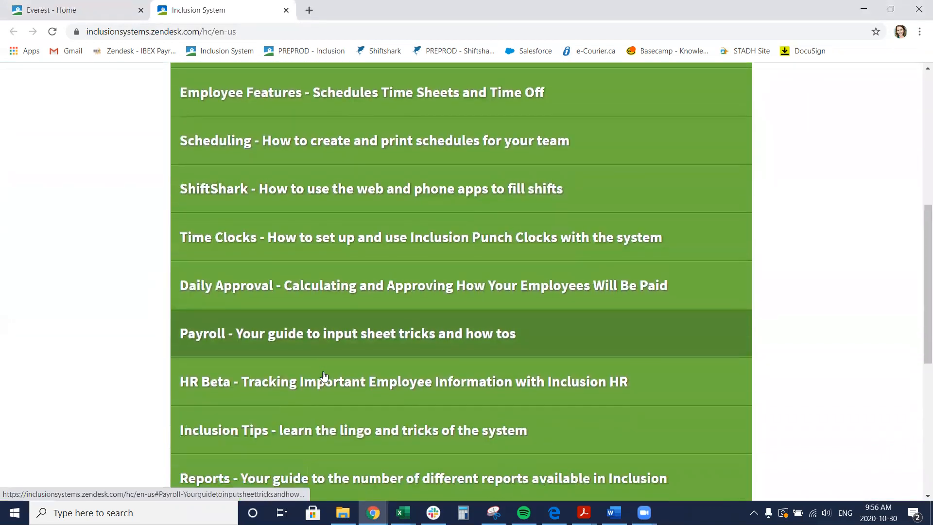
scroll(325, 377, "up", 6)
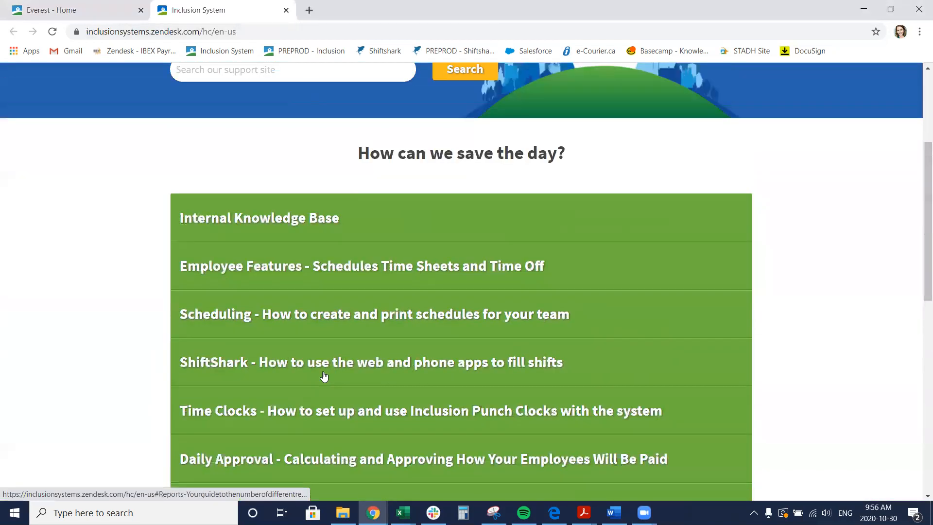
scroll(324, 376, "up", 2)
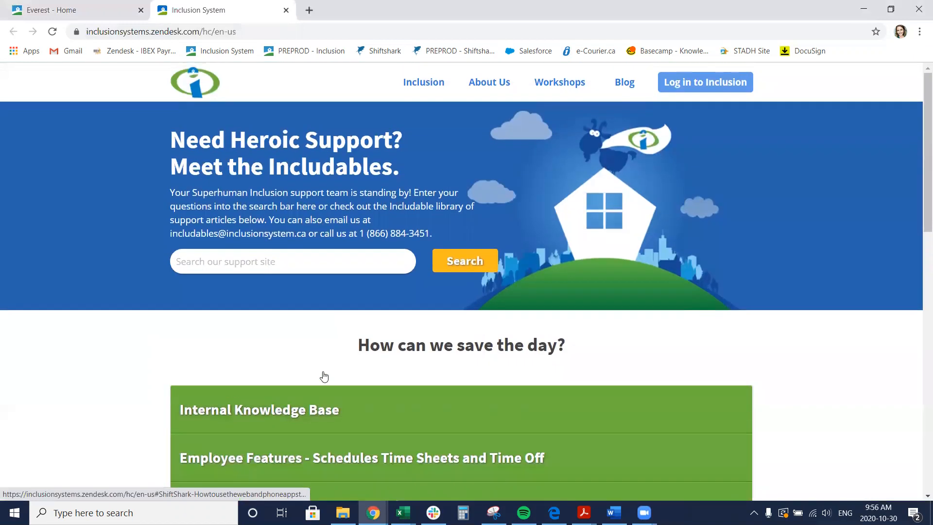
Search the support site for time entry
left_click(296, 263)
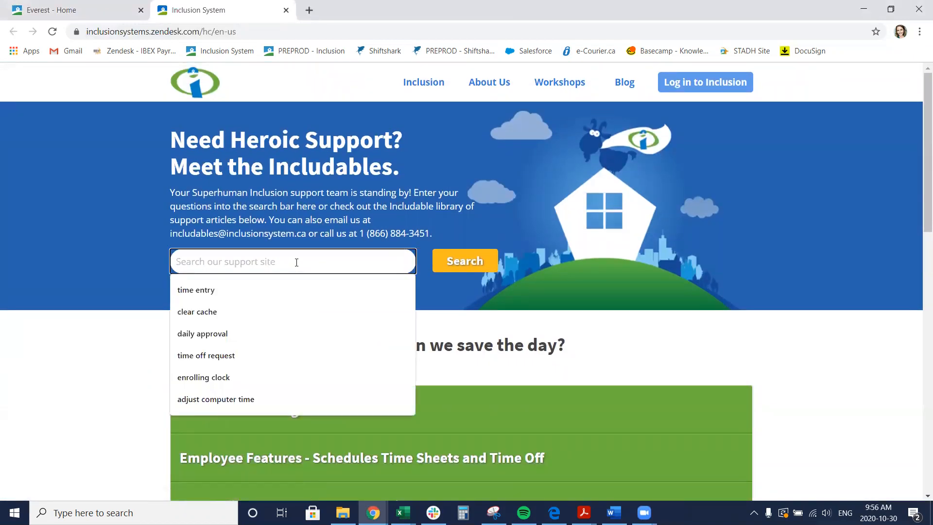
type("time entry")
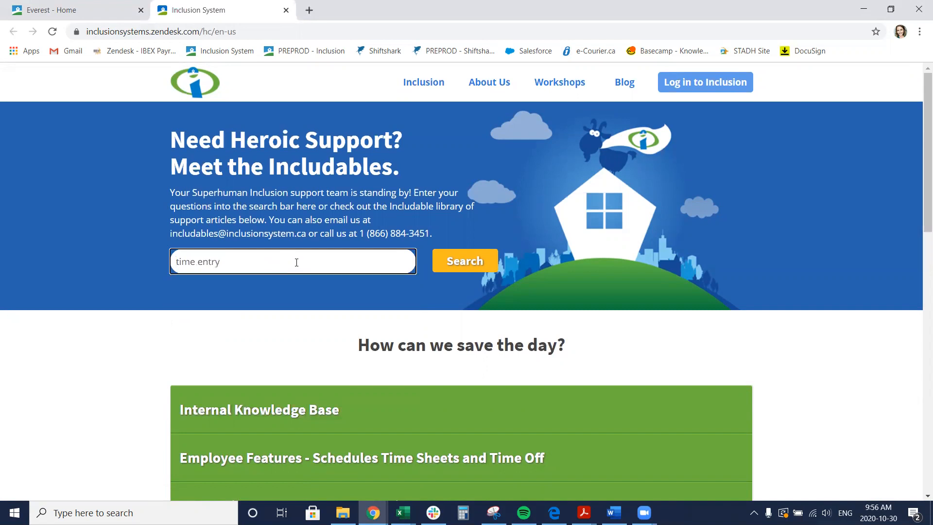
left_click(464, 262)
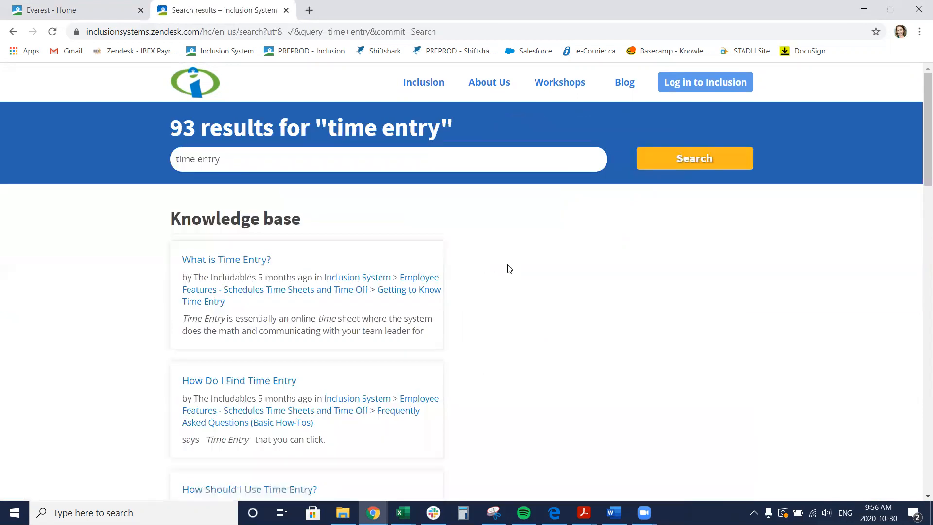
Browse the time entry search results
scroll(518, 269, "down", 3)
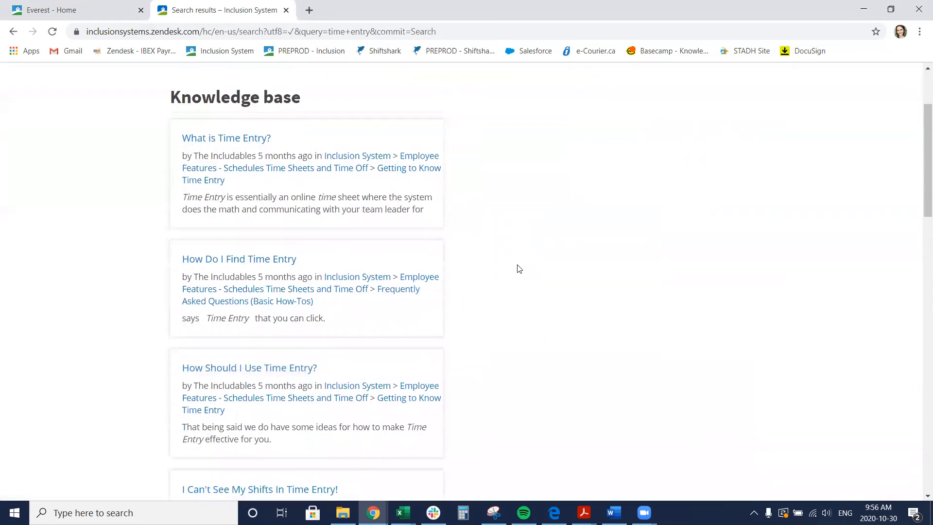
scroll(518, 268, "down", 6)
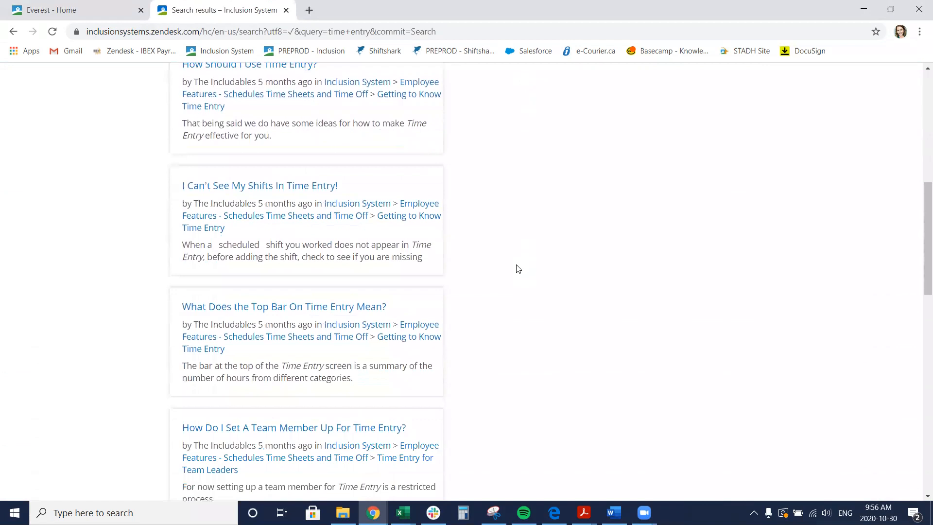
scroll(518, 269, "up", 3)
scroll(518, 269, "up", 5)
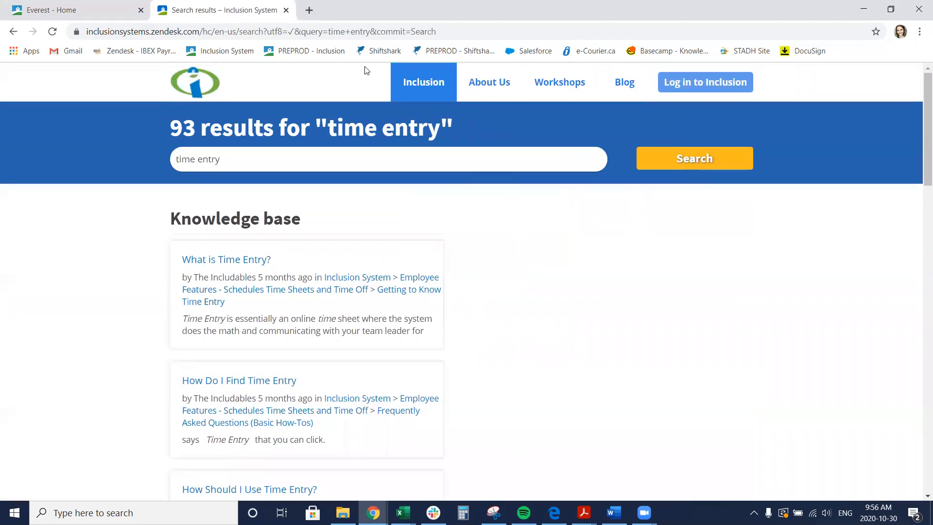
Return to the Inclusion tab and open My Schedule
left_click(286, 11)
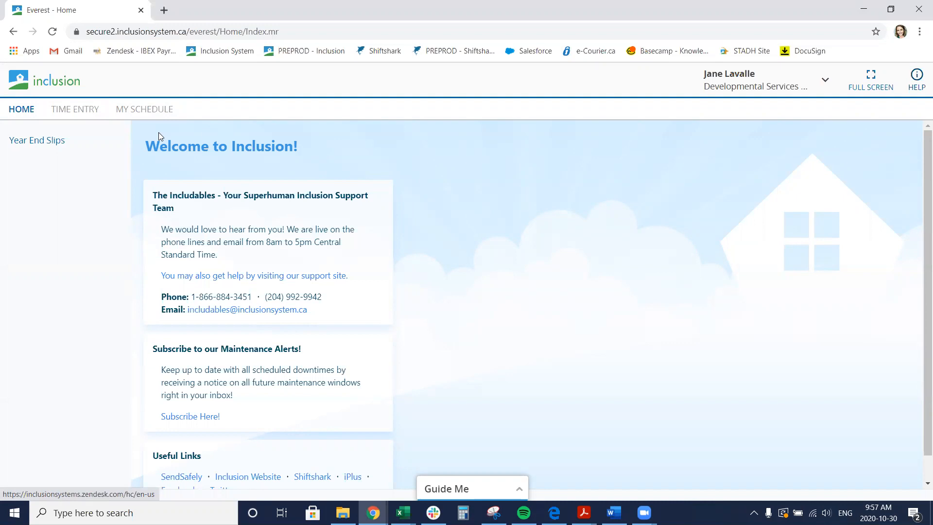
left_click(146, 110)
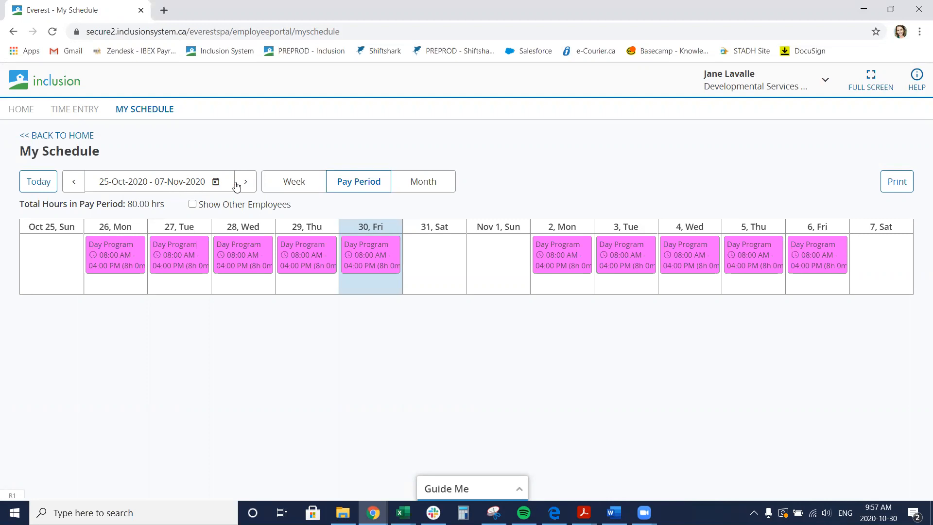
View the schedule by week and by month, step ahead two weeks, then jump back to today
left_click(296, 184)
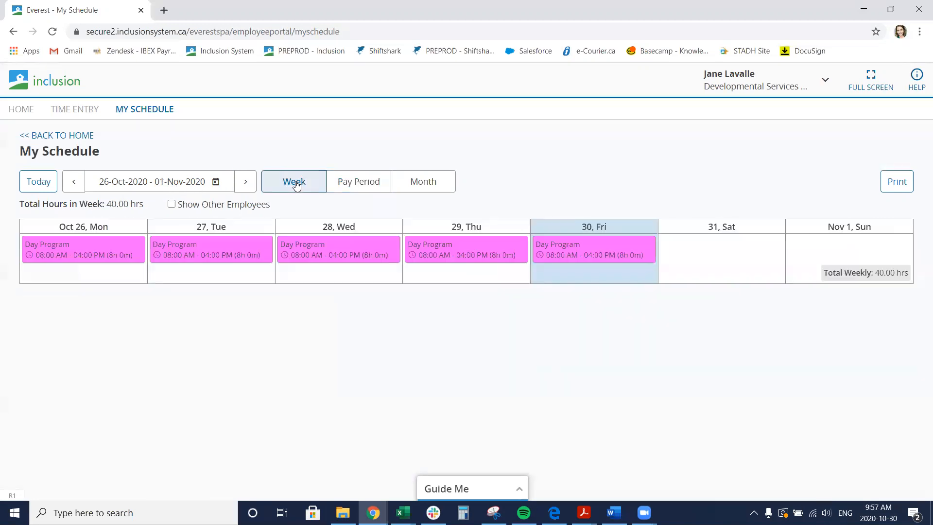
left_click(427, 186)
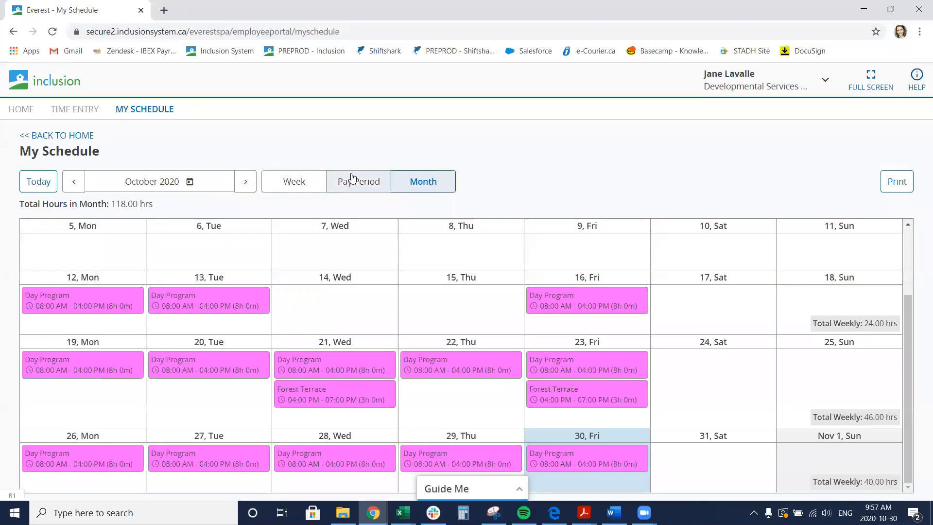
left_click(307, 184)
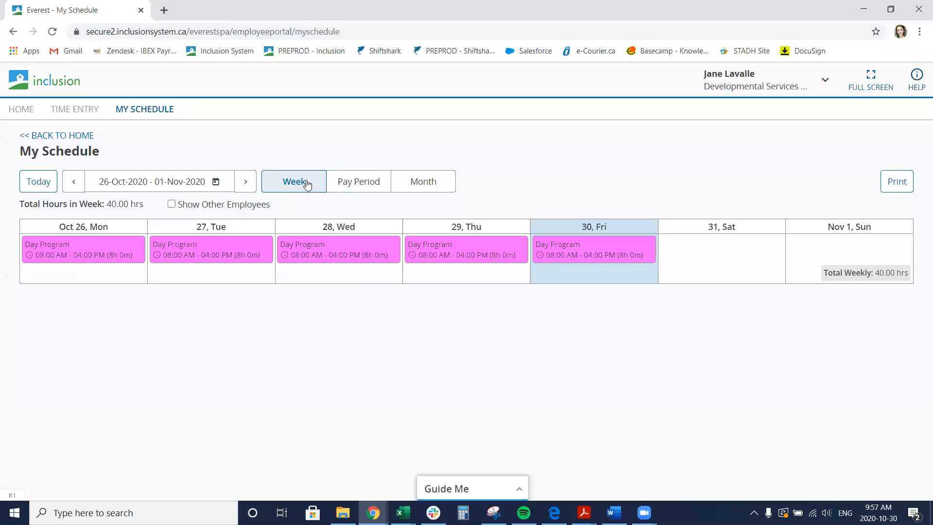
left_click(247, 184)
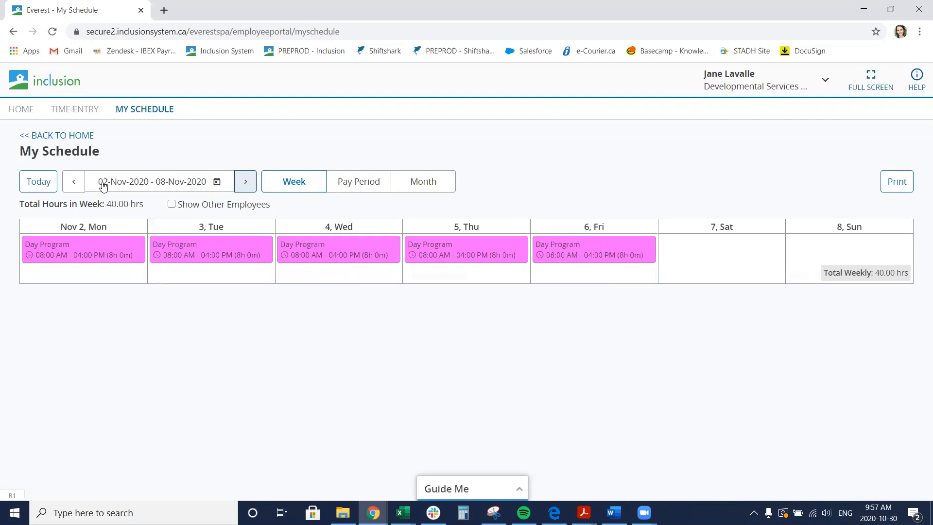
left_click(251, 185)
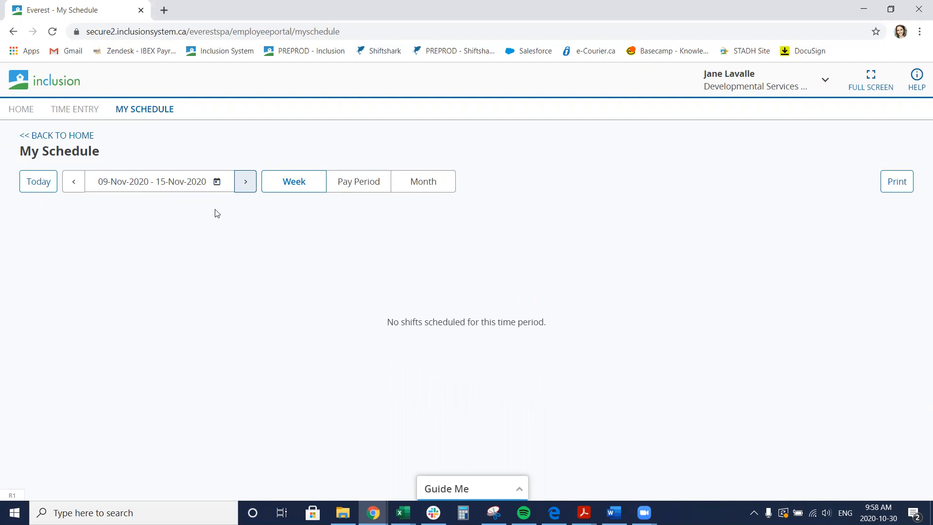
left_click(37, 183)
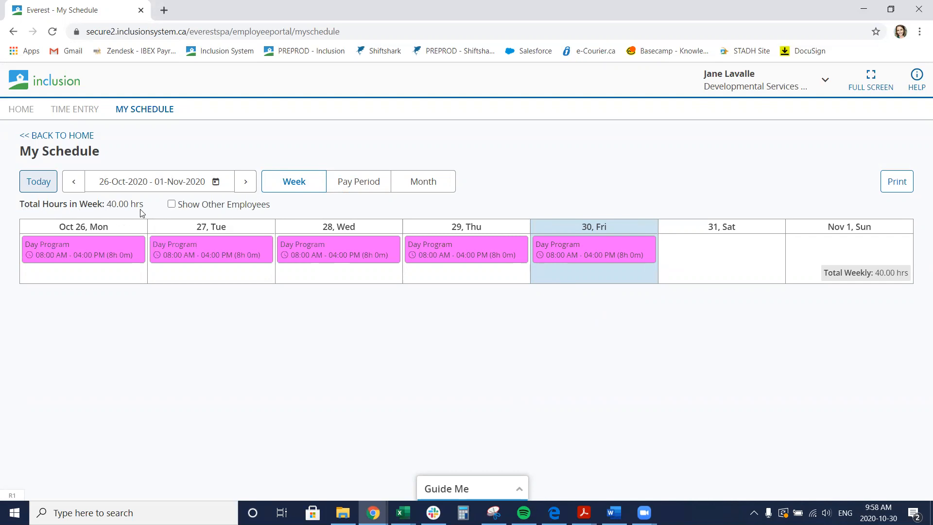
Show other employees' shifts in the weekly schedule
mouse_move(313, 260)
mouse_move(483, 252)
left_click(171, 204)
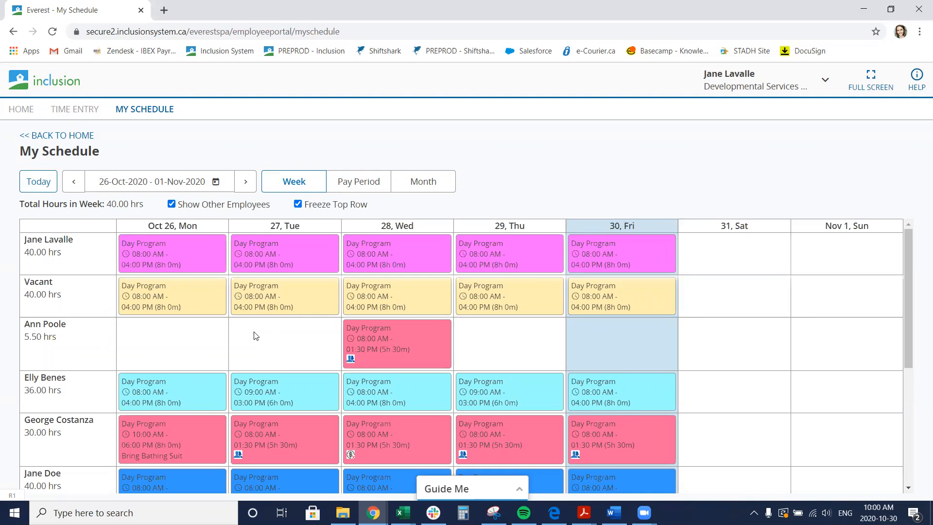
Examine the other employees' shifts and their role details across the week
mouse_move(193, 252)
scroll(275, 353, "down", 1)
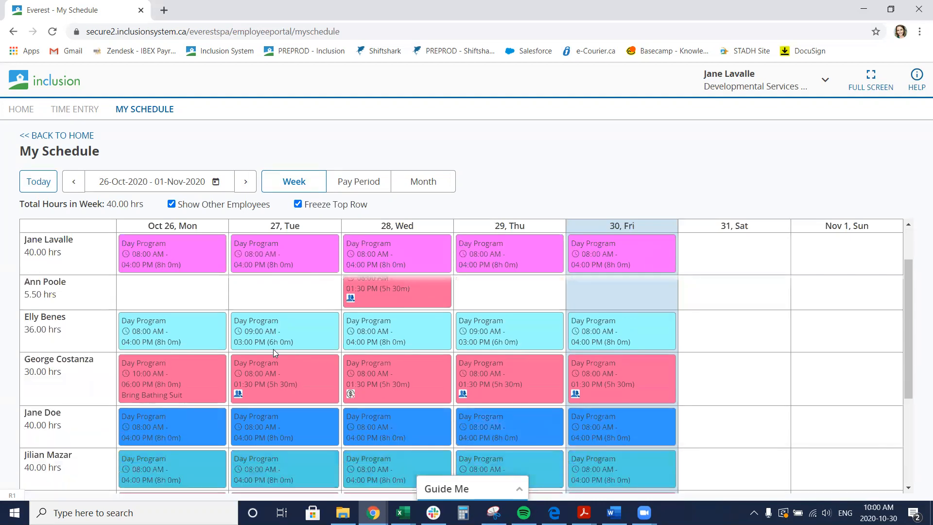
mouse_move(251, 367)
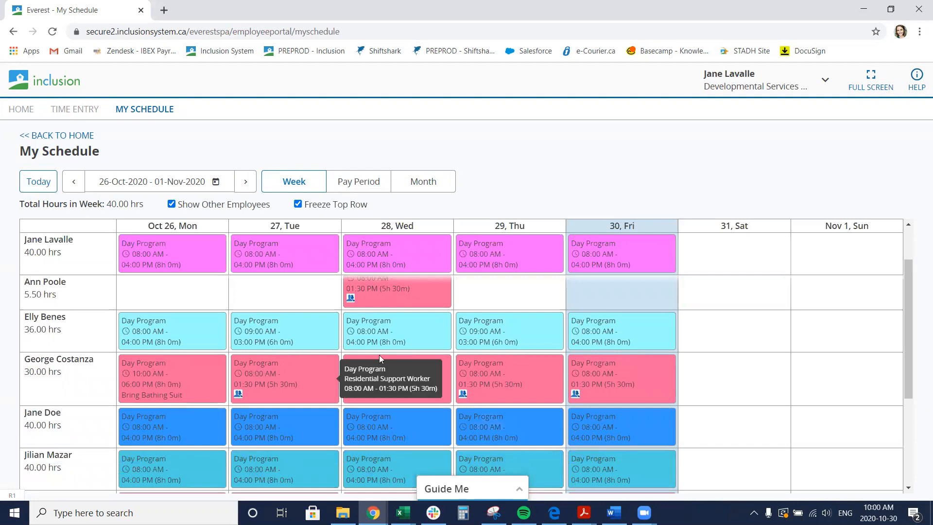
mouse_move(634, 364)
mouse_move(641, 316)
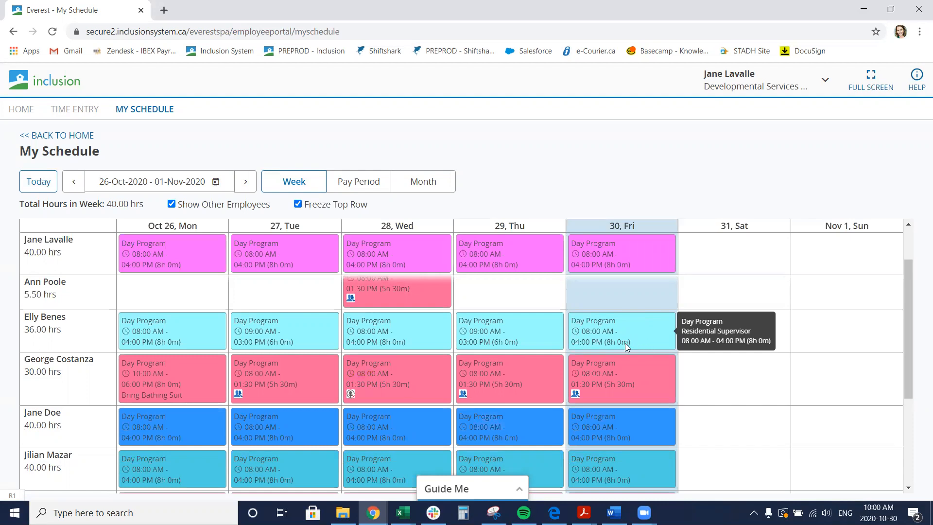
scroll(648, 346, "down", 3)
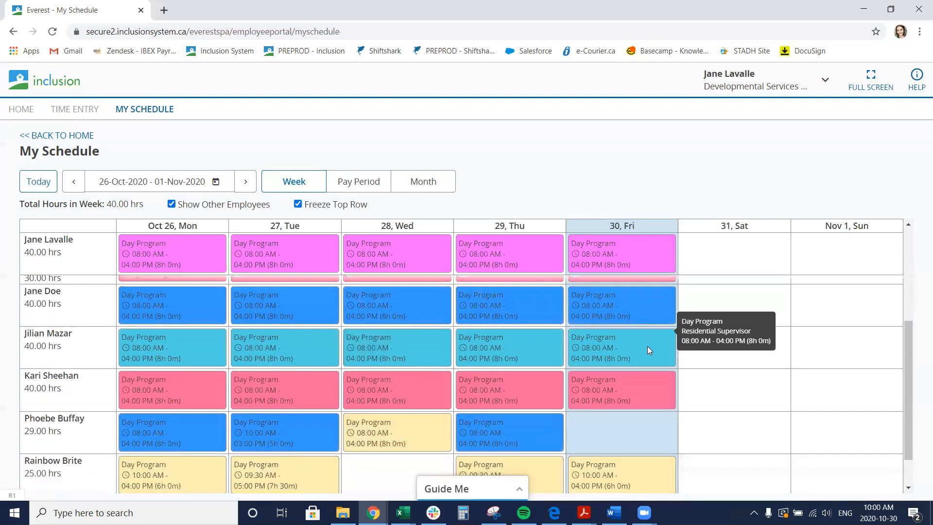
scroll(647, 346, "down", 1)
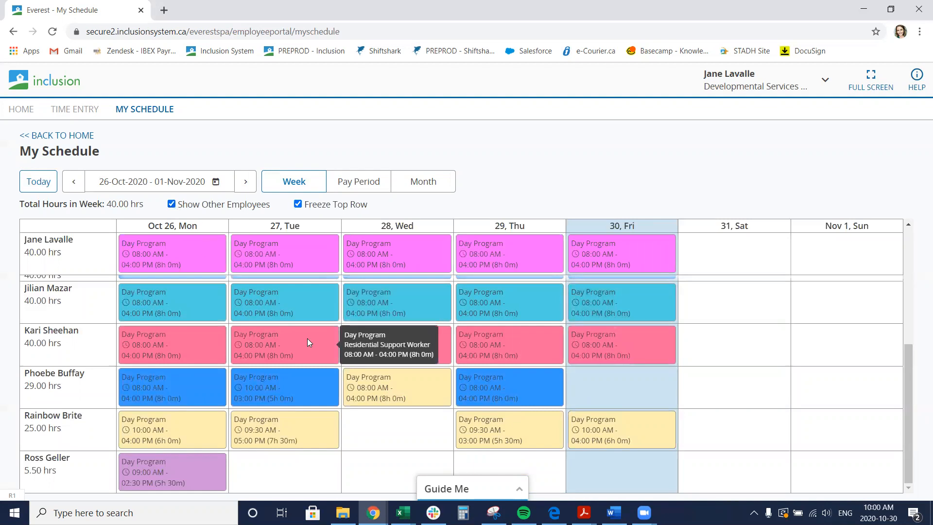
scroll(307, 340, "up", 2)
scroll(307, 339, "up", 3)
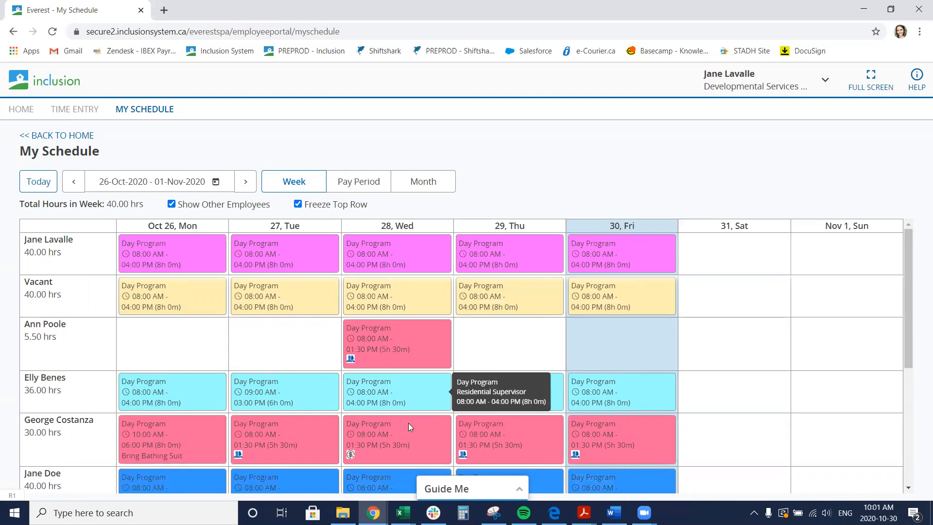
mouse_move(530, 378)
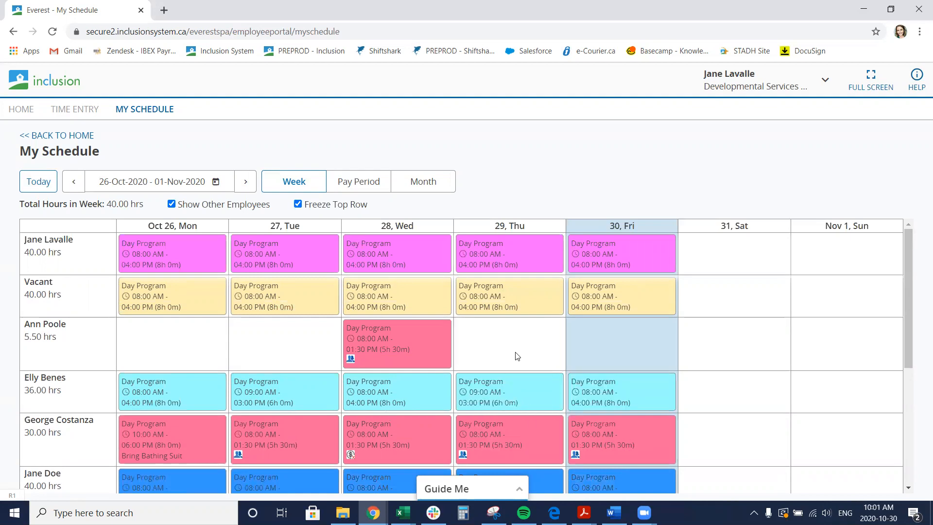
Hide other employees and switch the schedule to the pay period view
left_click(172, 205)
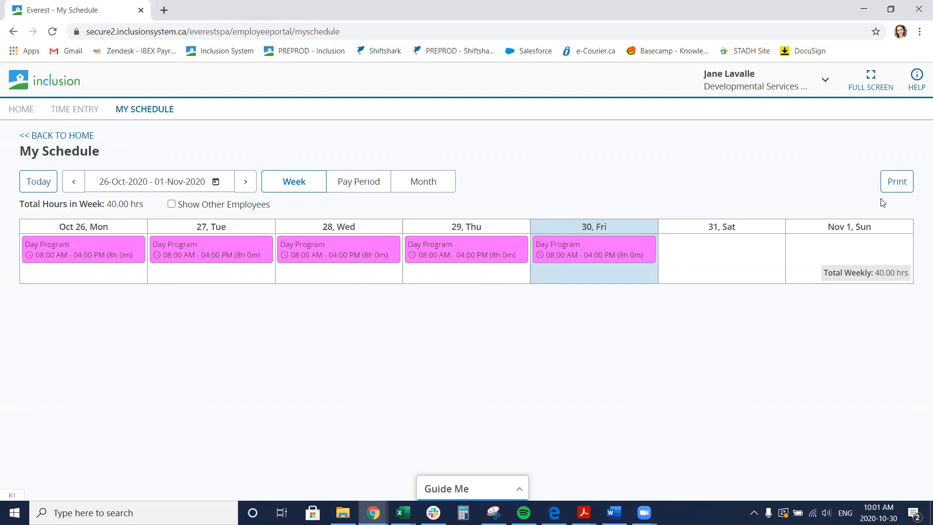
mouse_move(417, 247)
left_click(358, 186)
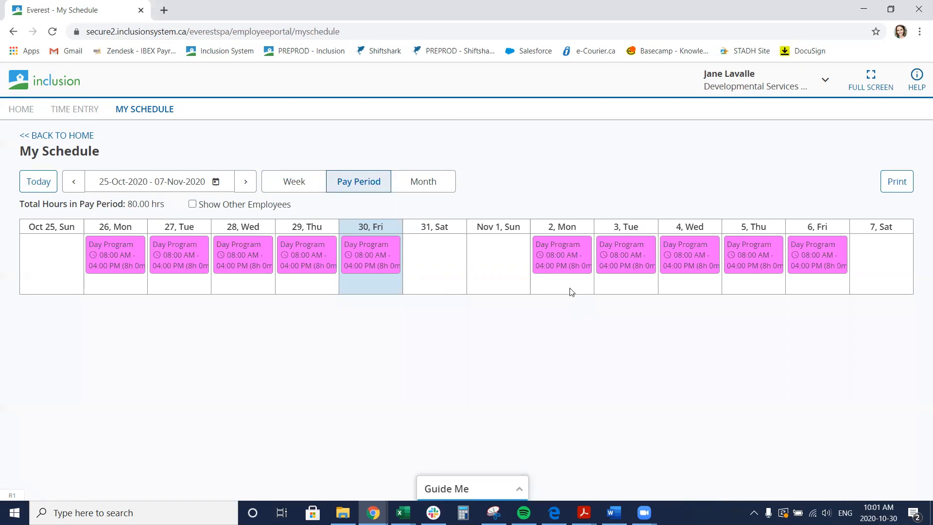
Open Time Entry and move to the following week of the pay period
mouse_move(559, 263)
left_click(73, 109)
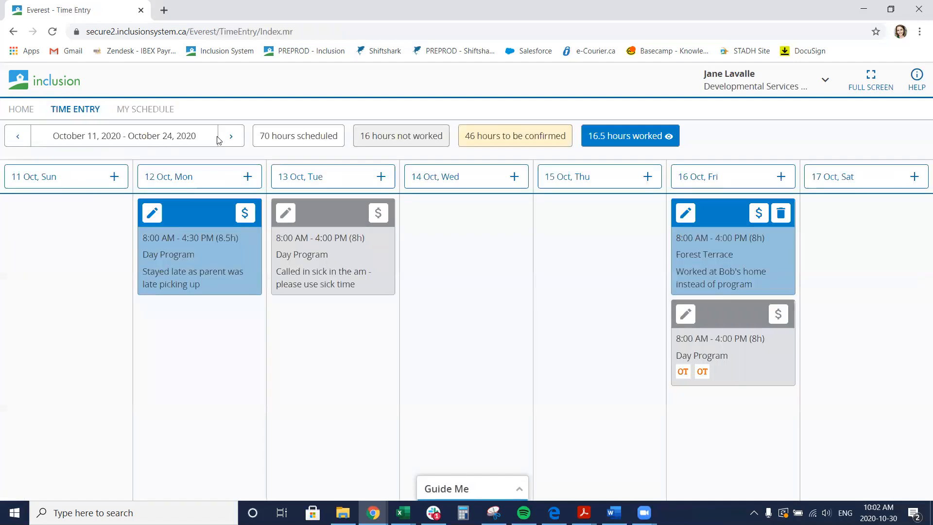
left_click(230, 137)
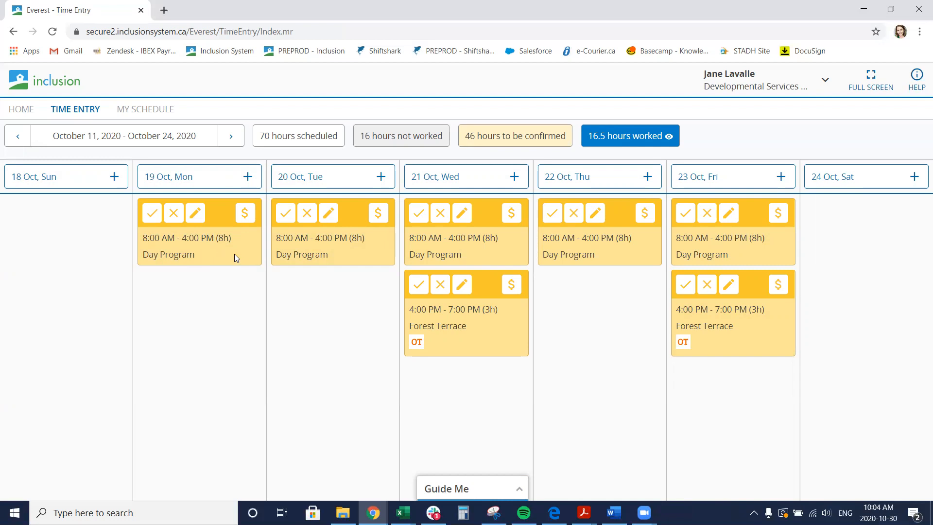
Confirm Monday's Day Program shift as worked and mark Tuesday's shift as not worked
left_click(152, 220)
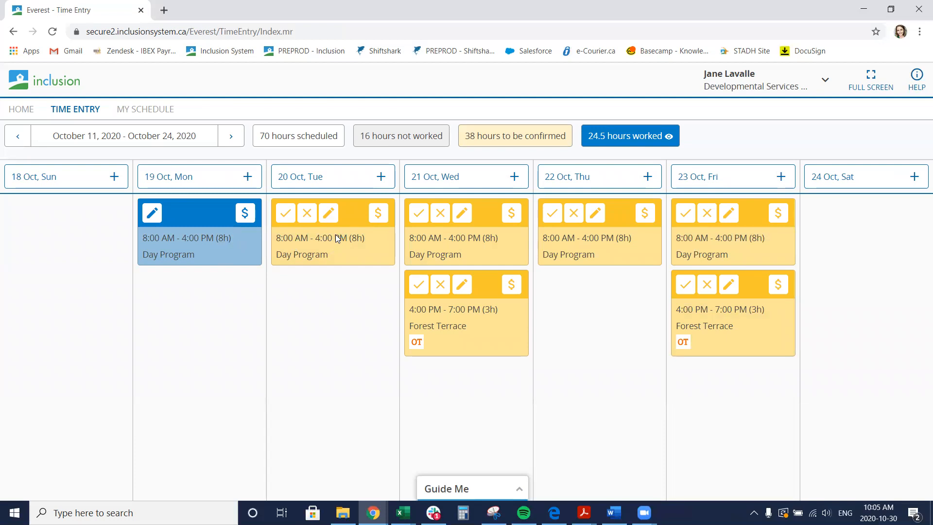
left_click(308, 217)
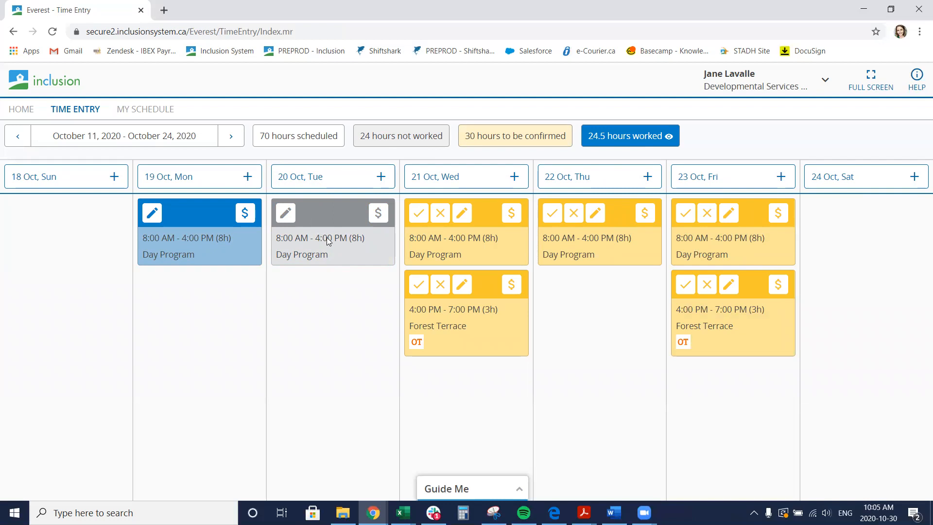
Add the note "Called sick to on call" to Tuesday's not-worked Day Program shift and save it
left_click(286, 214)
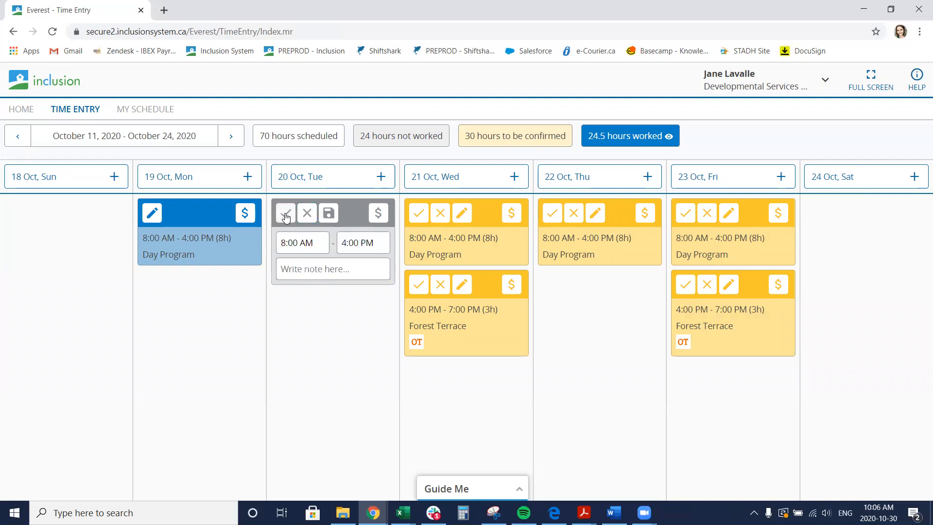
left_click(309, 269)
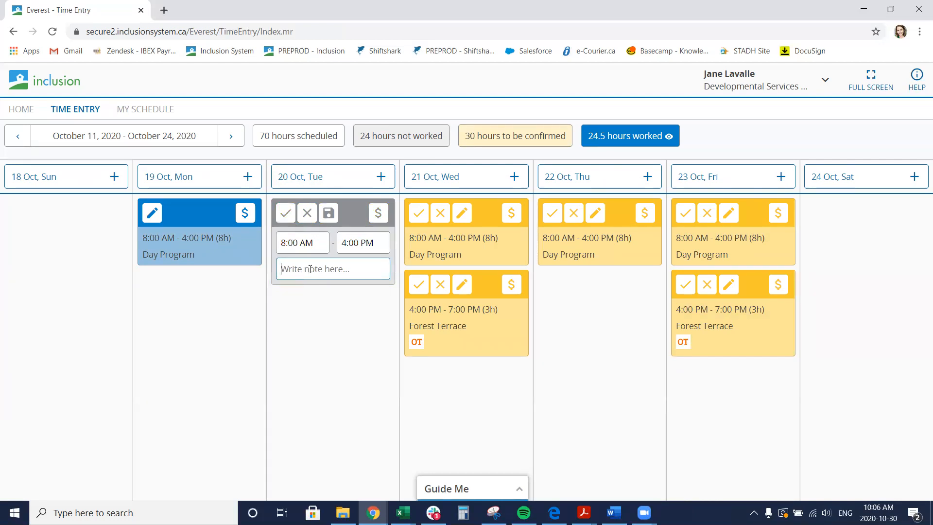
type("Calle")
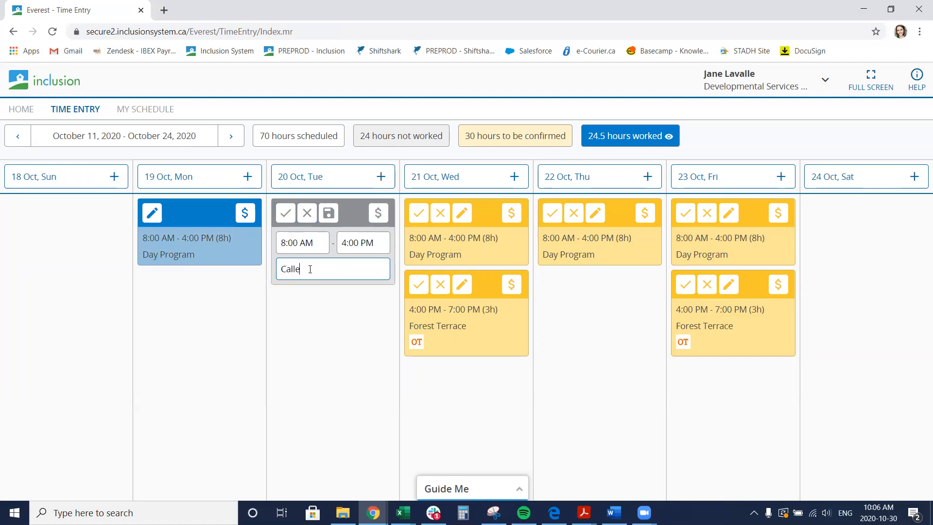
type("d sick to on call")
left_click(329, 213)
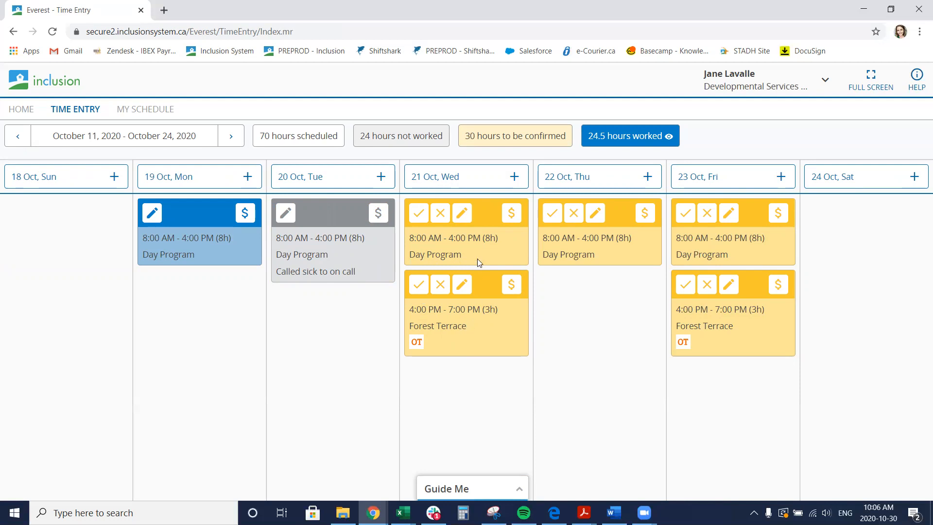
Confirm both of Wednesday's shifts, Day Program and Forest Terrace, as worked
left_click(418, 219)
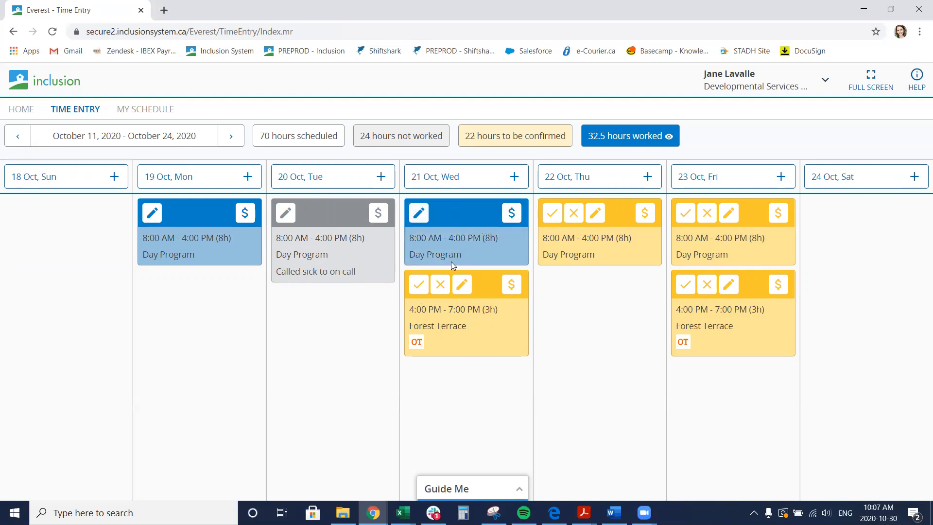
left_click(418, 286)
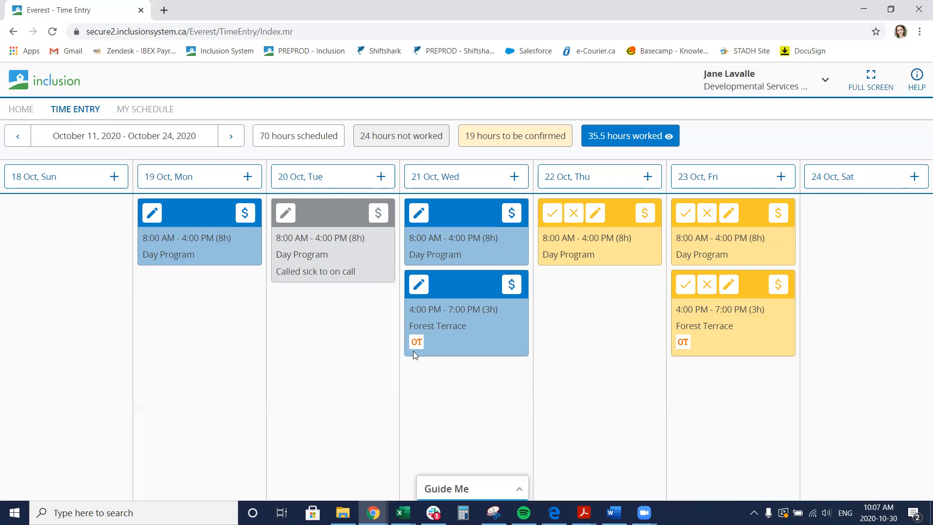
Change Wednesday's Forest Terrace shift to end at 7:30 PM with the note "Had to stay late - evening shift was late"
left_click(419, 287)
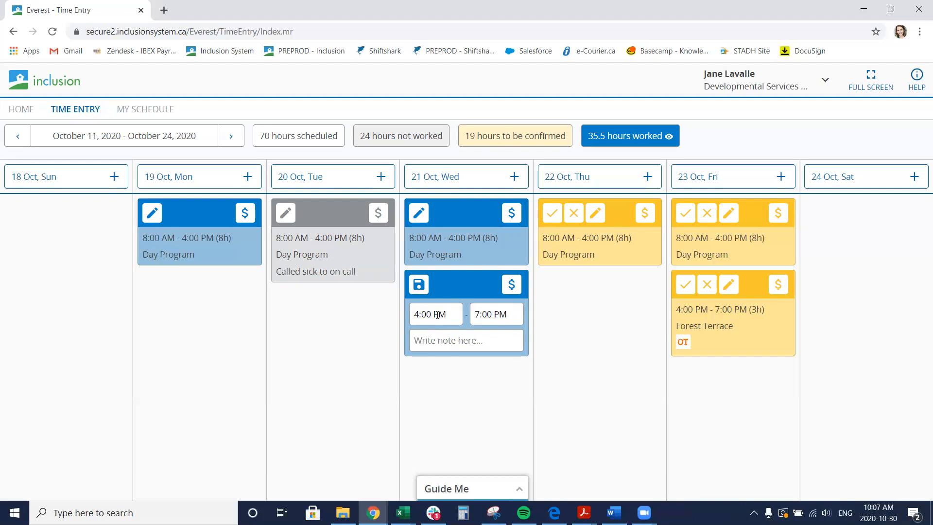
left_click(494, 314)
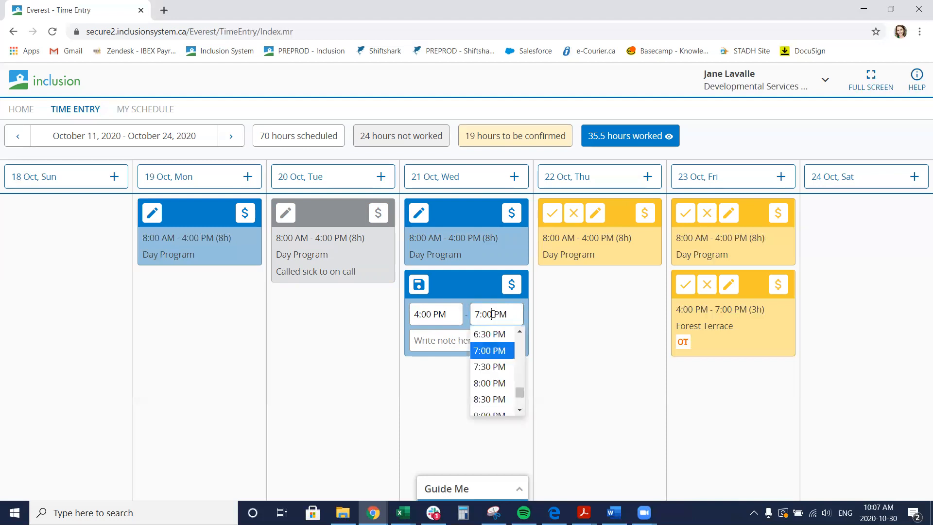
left_click(494, 367)
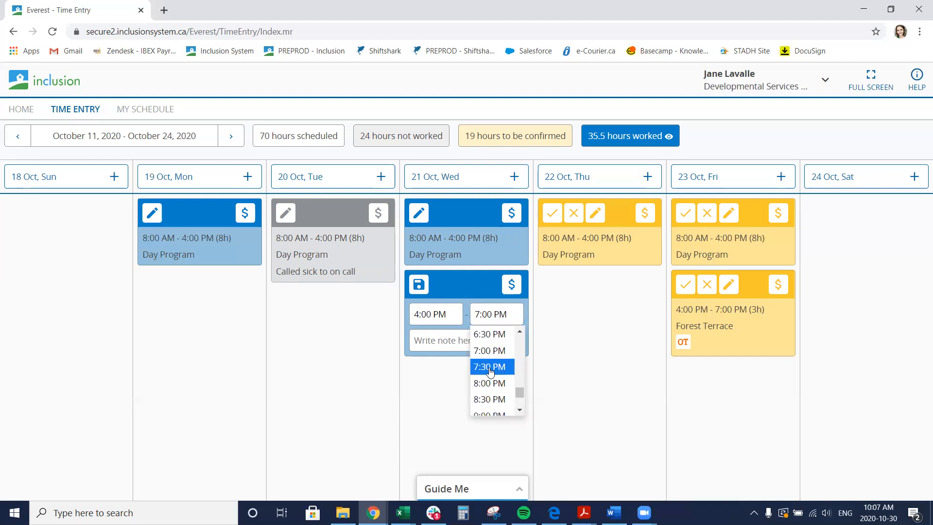
left_click(443, 340)
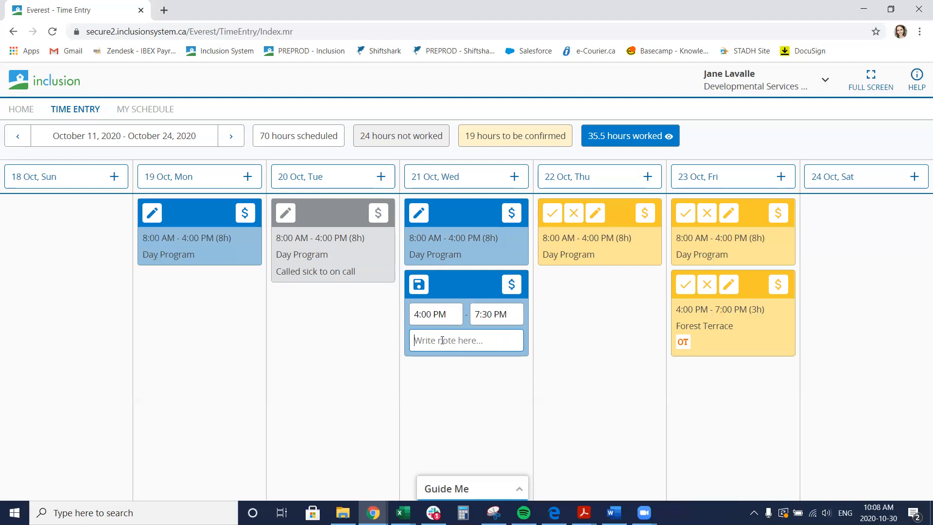
type("Had to stay ")
type("late -")
type(" eve")
type("ift")
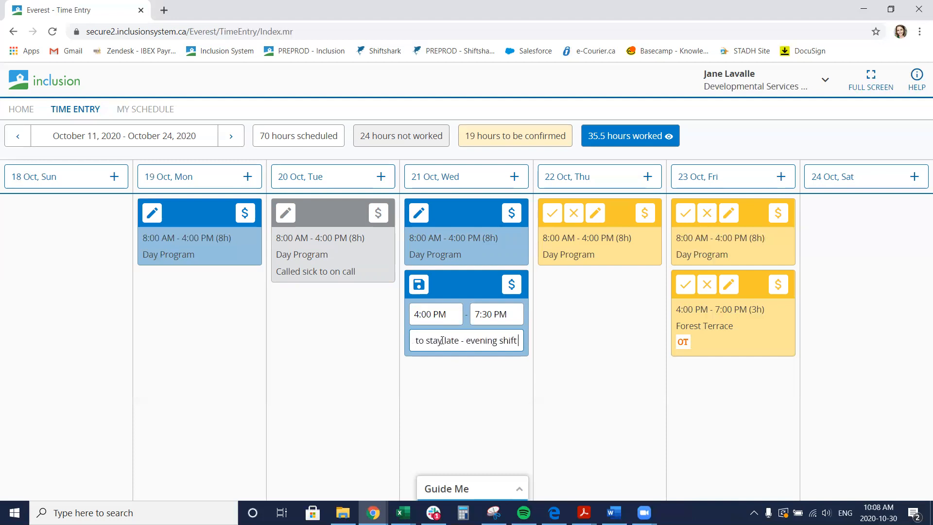
type(" was late to relie")
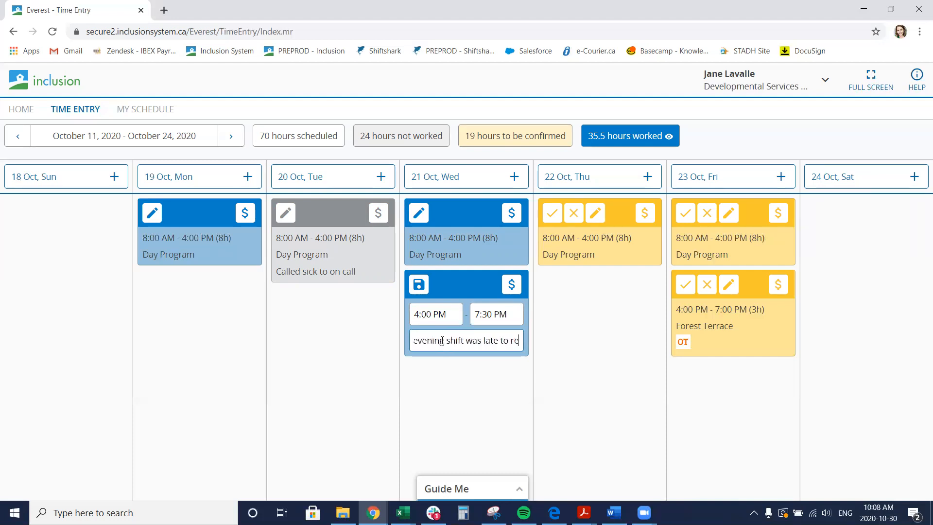
key("BackSpace")
key("BackSpace")
key("BackSpace")
key("BackSpace")
key("BackSpace")
key("BackSpace")
key("BackSpace")
key("BackSpace")
key("BackSpace")
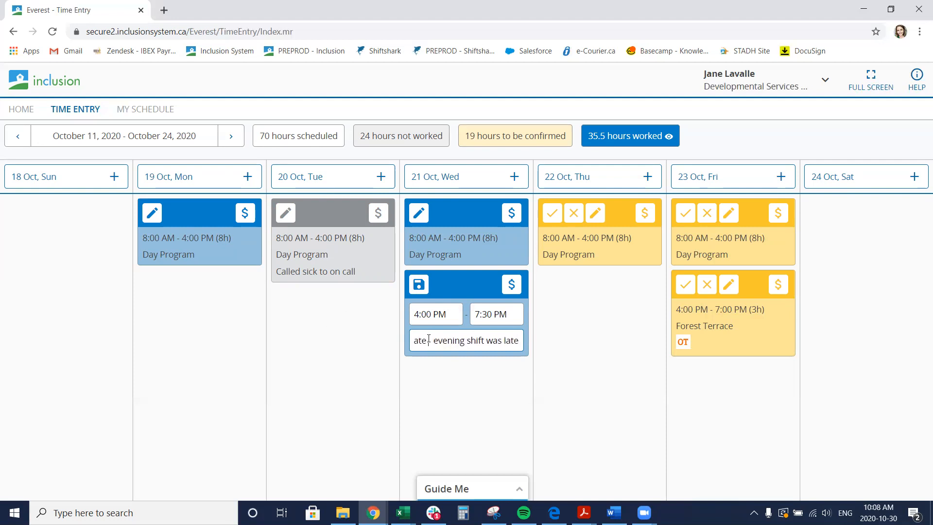
key("Left")
key("Left")
key("Left")
key("Left")
key("Left")
key("Left")
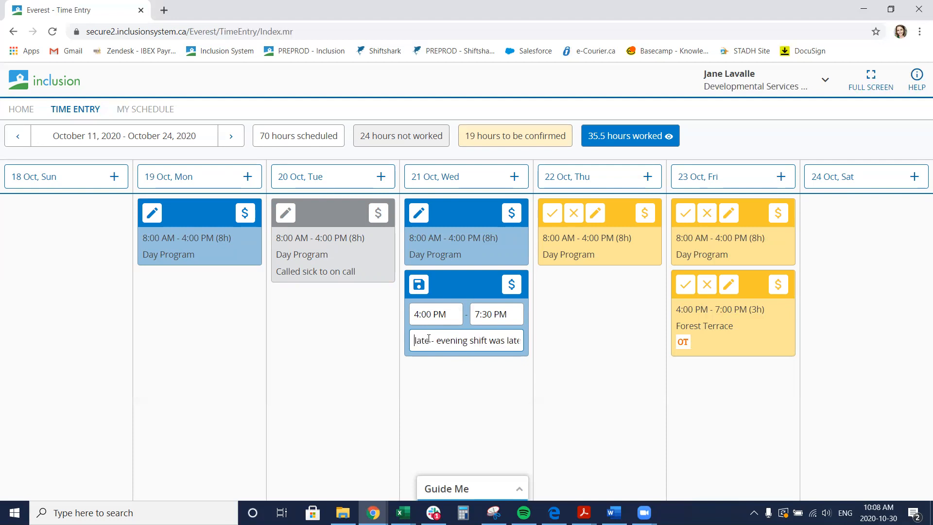
key("Left")
key("Left")
key("Left")
key("Left")
key("Left")
key("Left")
key("Left")
key("Left")
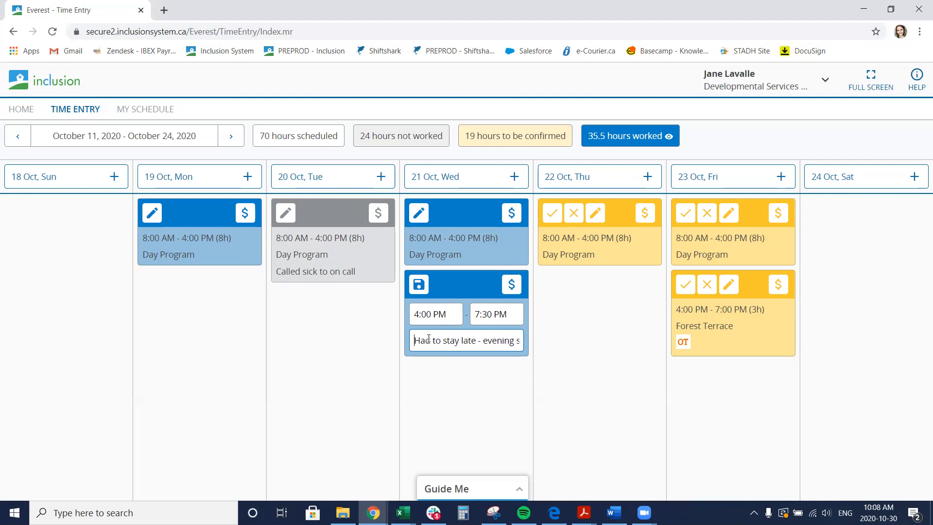
left_click(419, 289)
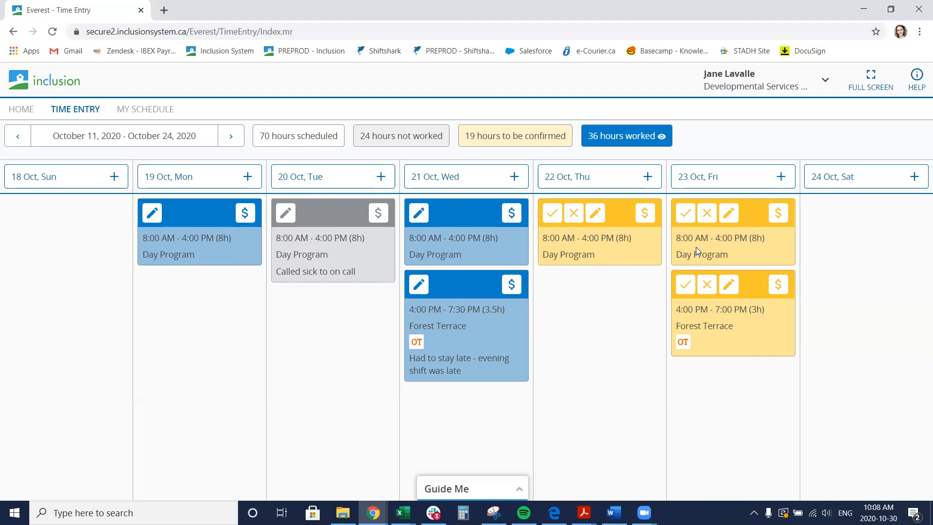
Add a worked Forest Terrace shift on Saturday 24 Oct from 12:00 PM to 4:00 PM noted "Called in by on call"
left_click(915, 177)
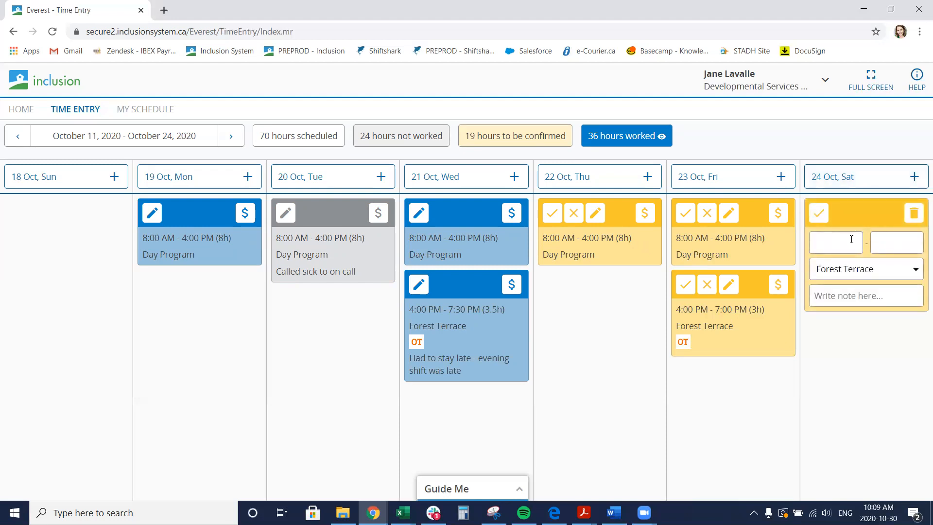
left_click(843, 242)
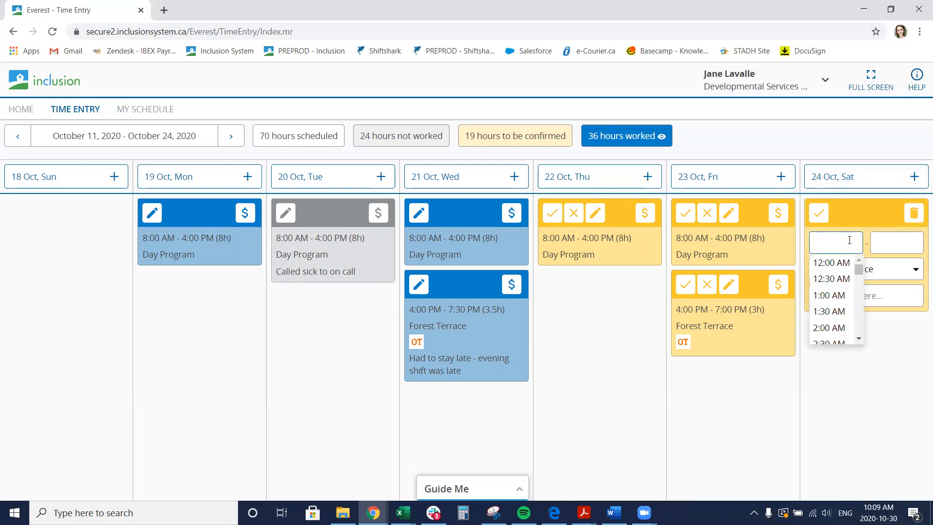
scroll(833, 291, "down", 4)
scroll(840, 298, "down", 4)
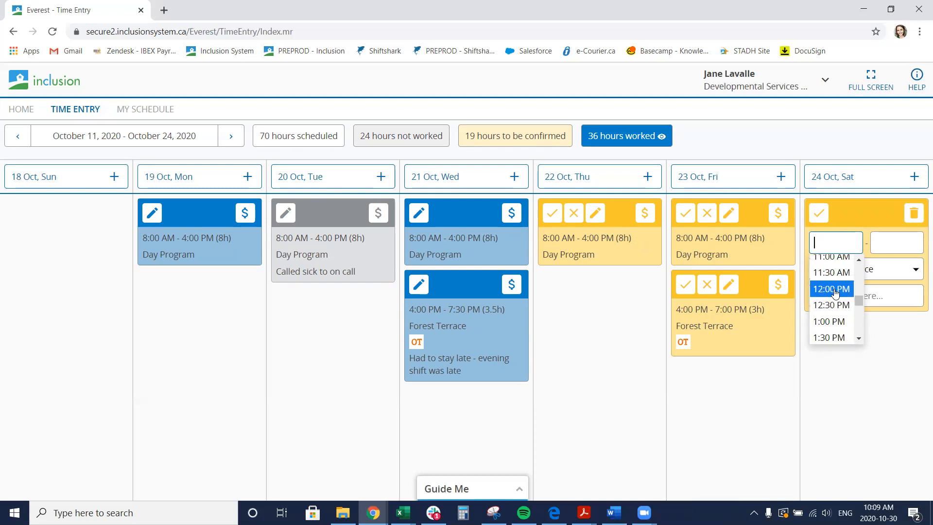
left_click(832, 289)
left_click(896, 242)
scroll(907, 292, "down", 3)
scroll(906, 292, "down", 8)
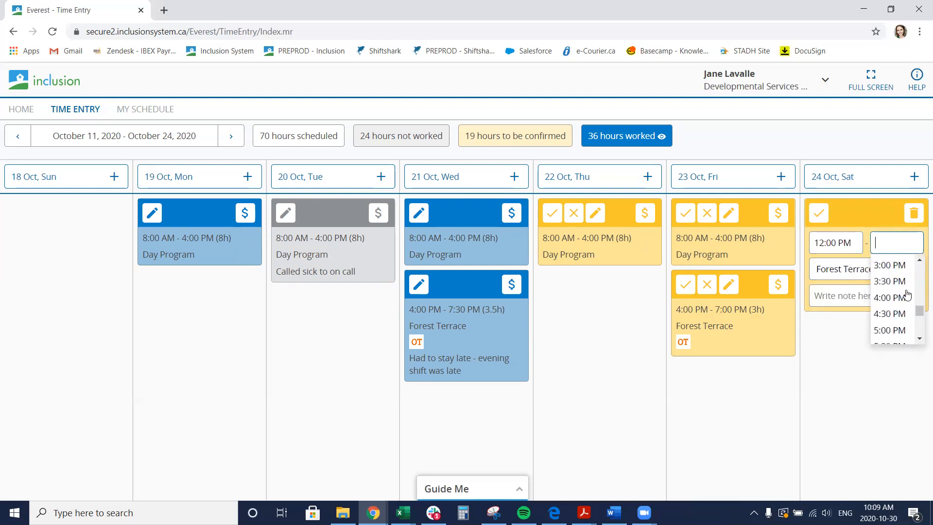
left_click(905, 297)
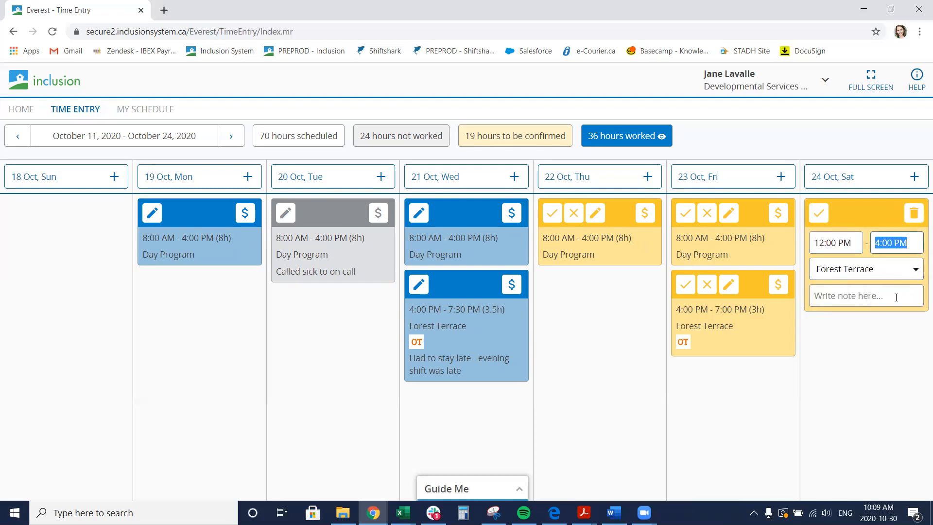
left_click(873, 270)
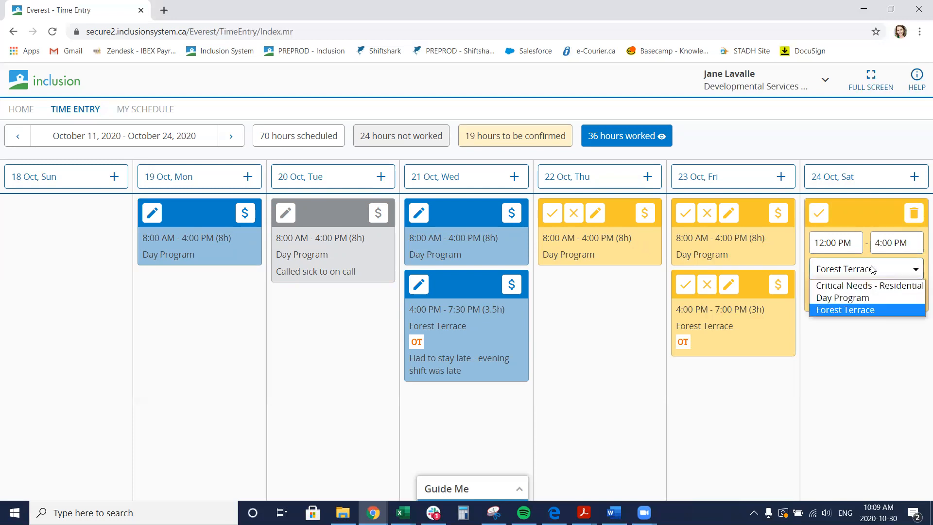
left_click(853, 311)
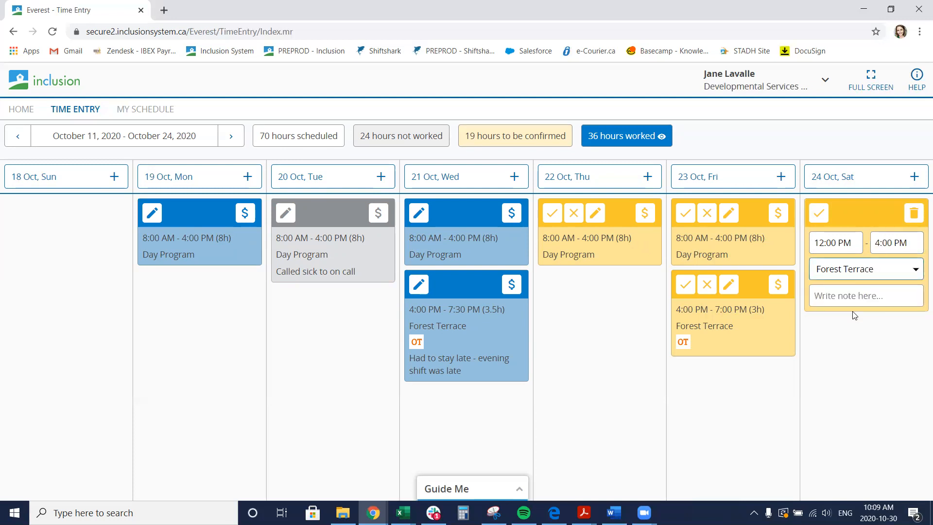
left_click(917, 271)
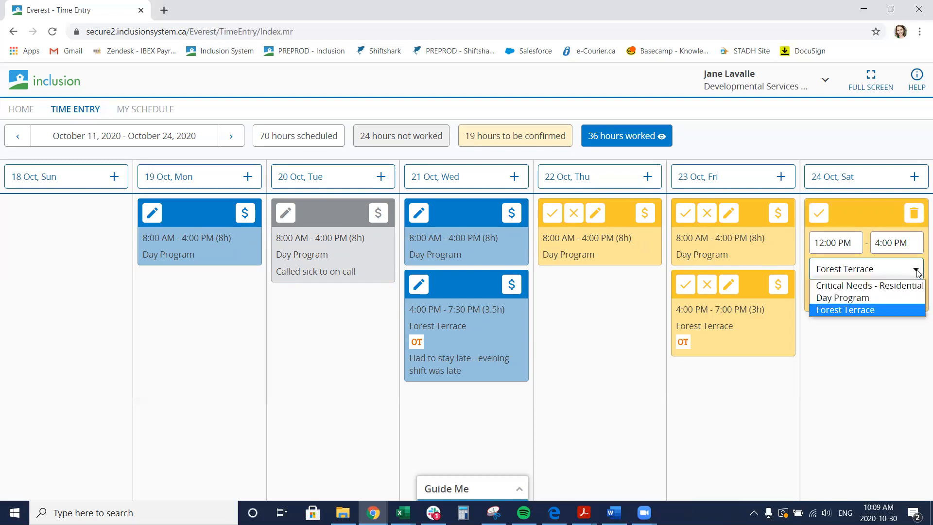
left_click(916, 272)
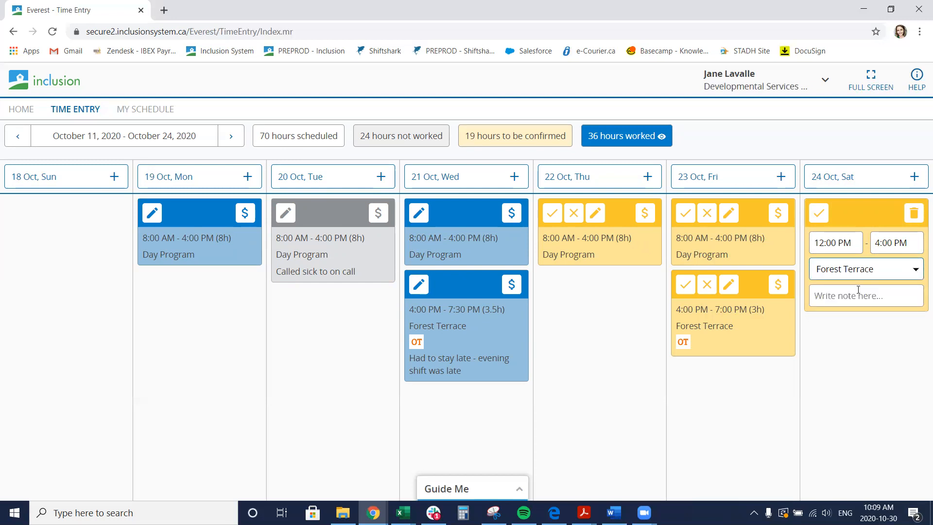
left_click(850, 295)
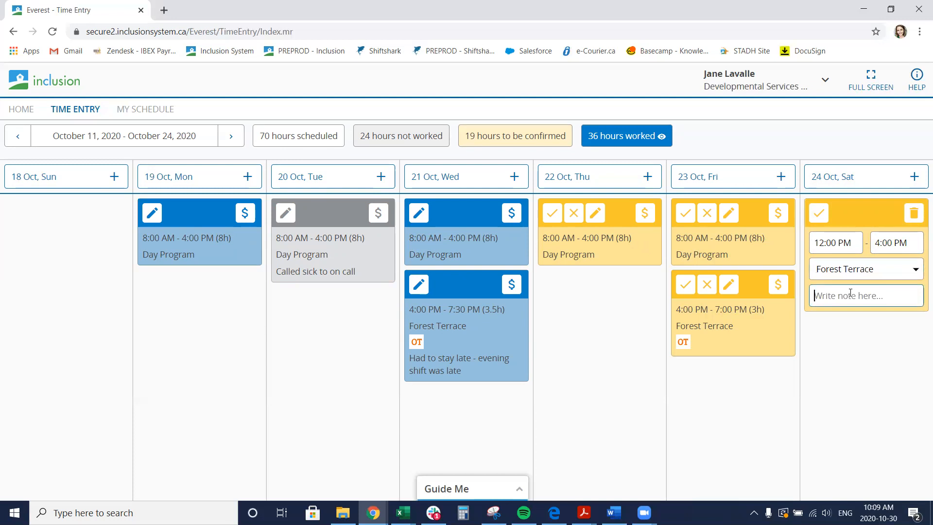
type("Called in by on call")
left_click(819, 219)
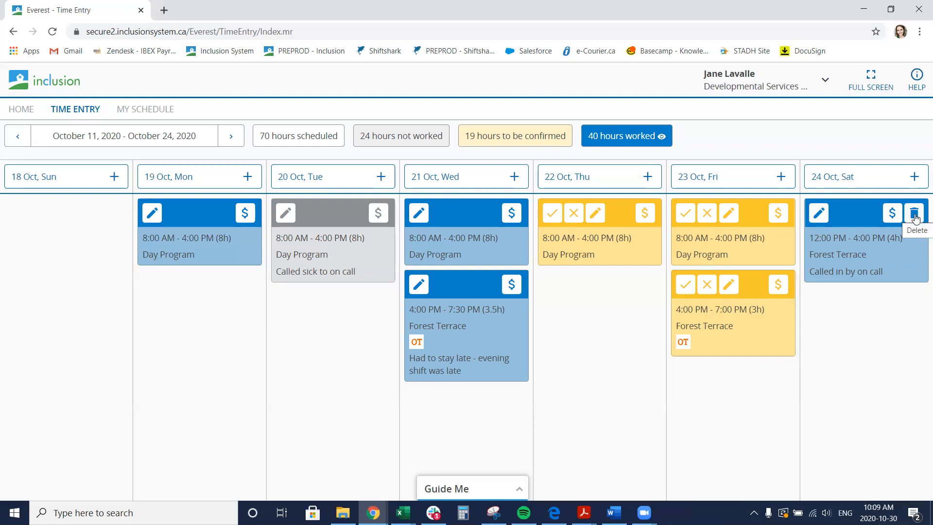
Delete the newly added Saturday shift
left_click(916, 217)
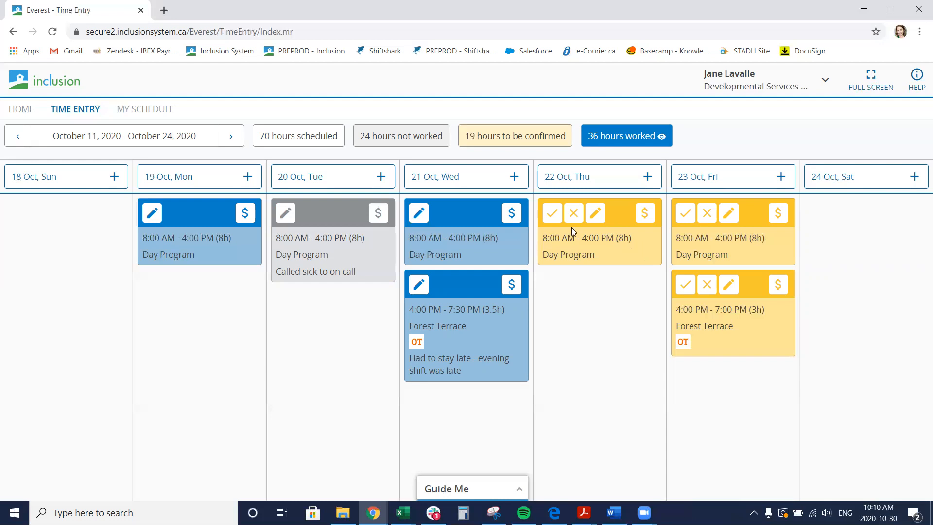
Browse forward through the following pay periods and return to the October 25 – November 7 period
left_click(229, 137)
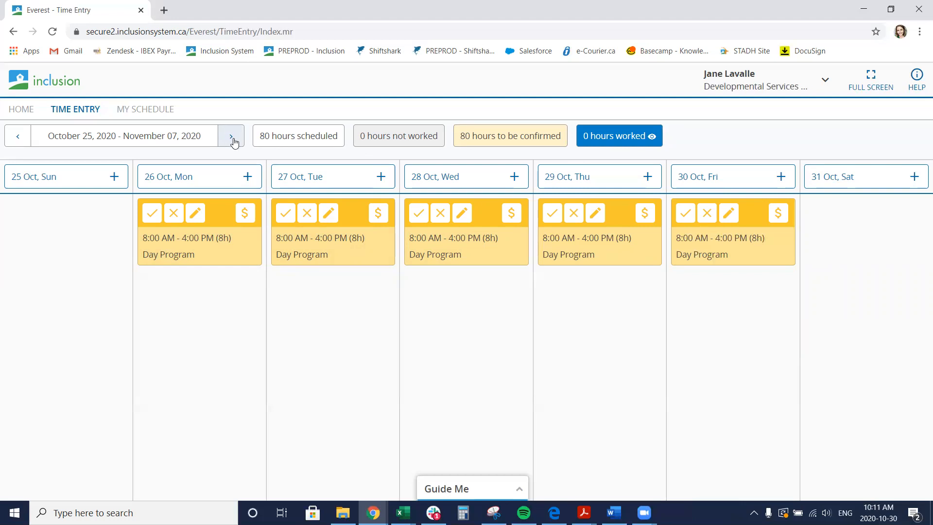
left_click(233, 139)
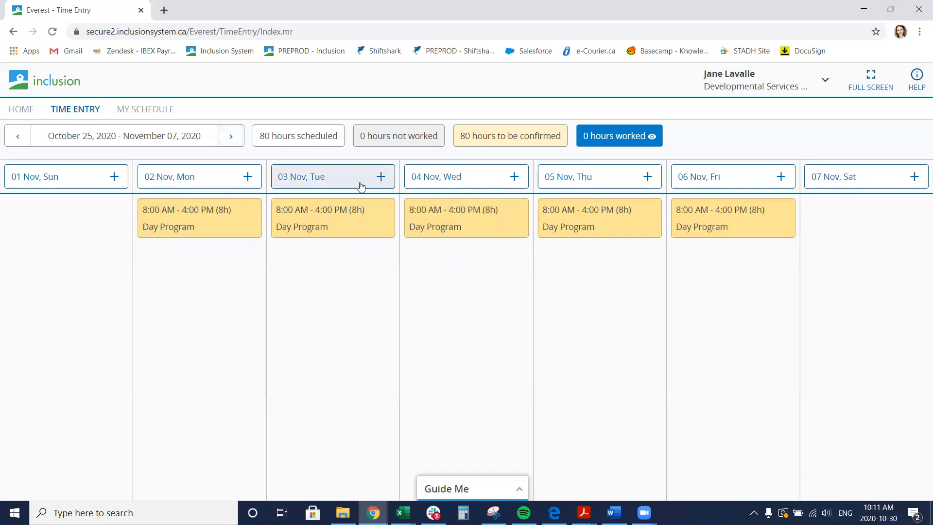
left_click(230, 139)
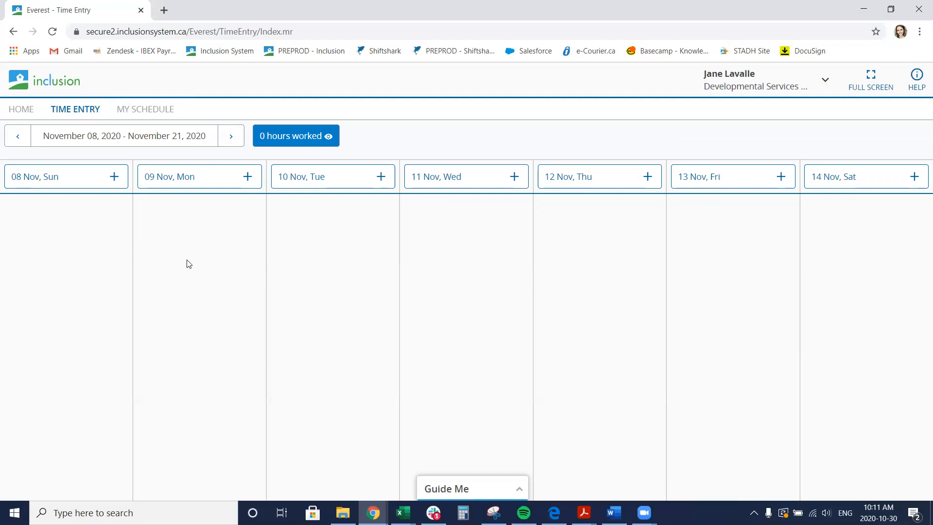
left_click(19, 138)
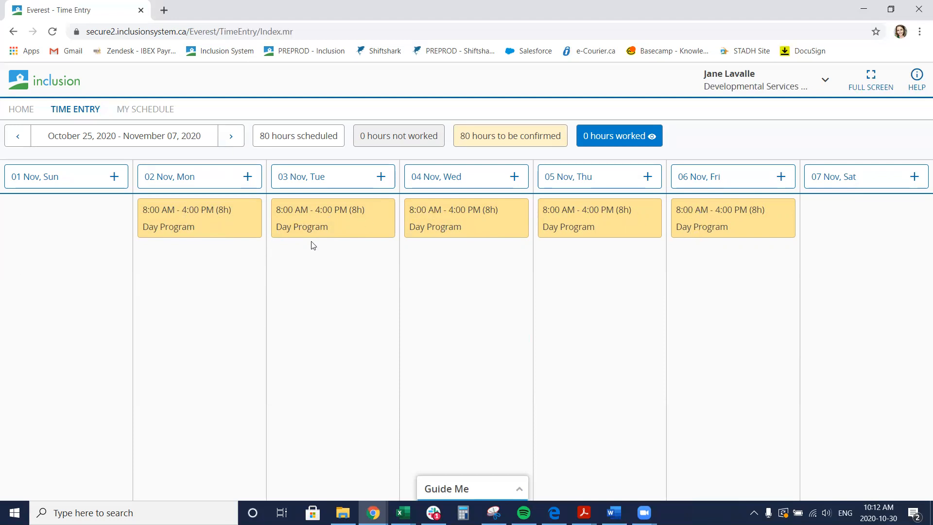
left_click(18, 137)
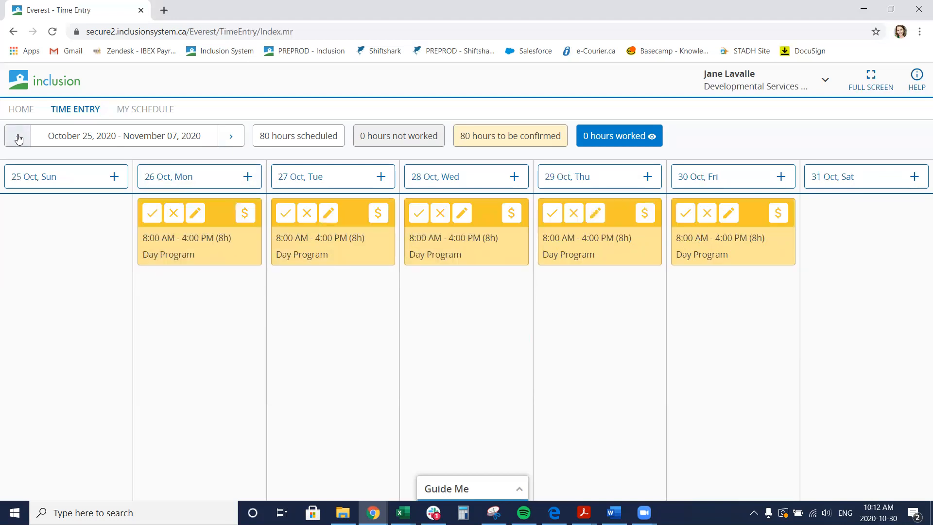